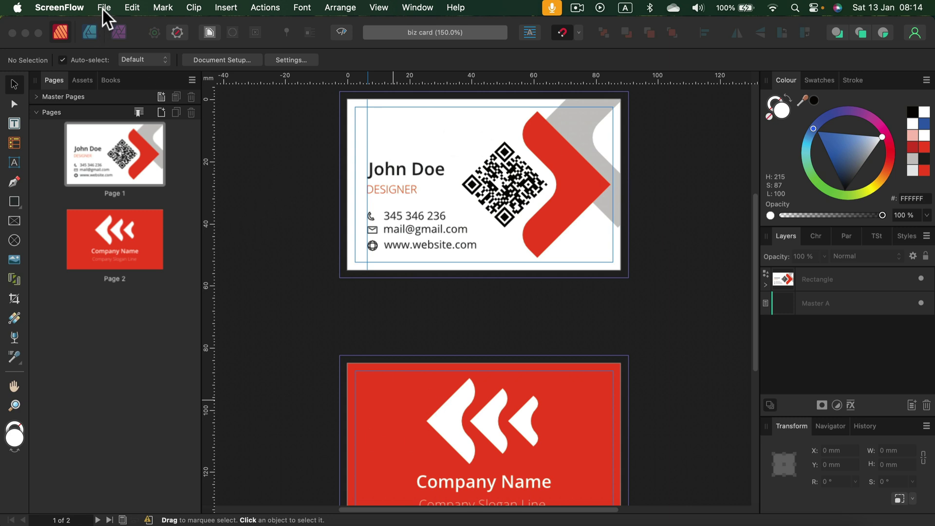
Open the Export dialog from the File menu and show its file format list
click(295, 143)
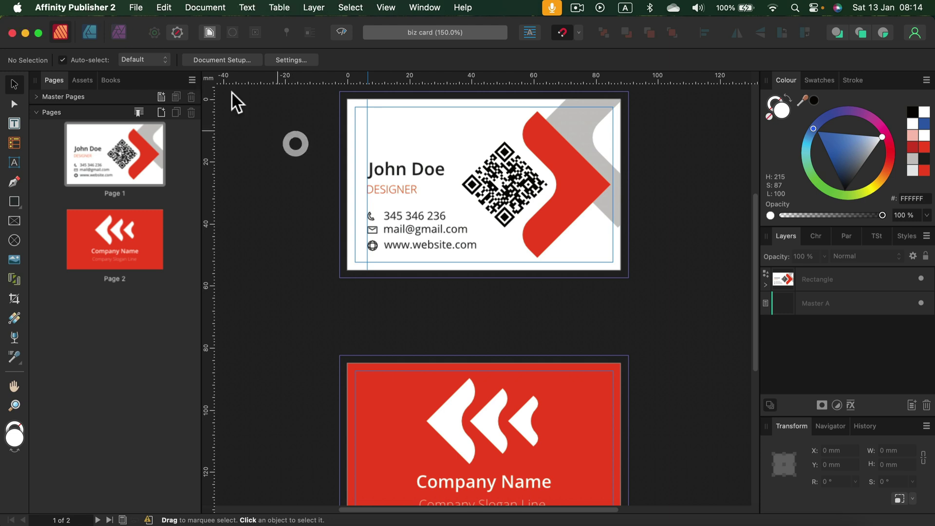
click(135, 8)
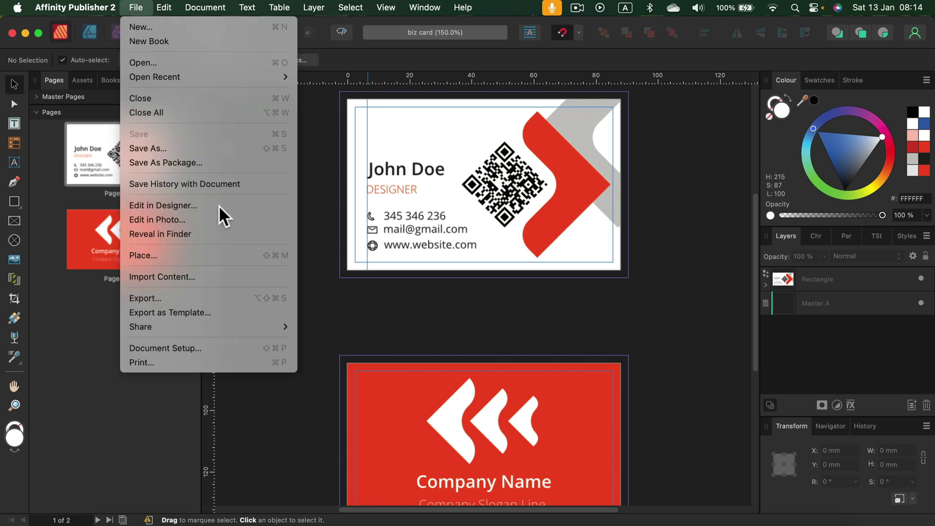
click(186, 299)
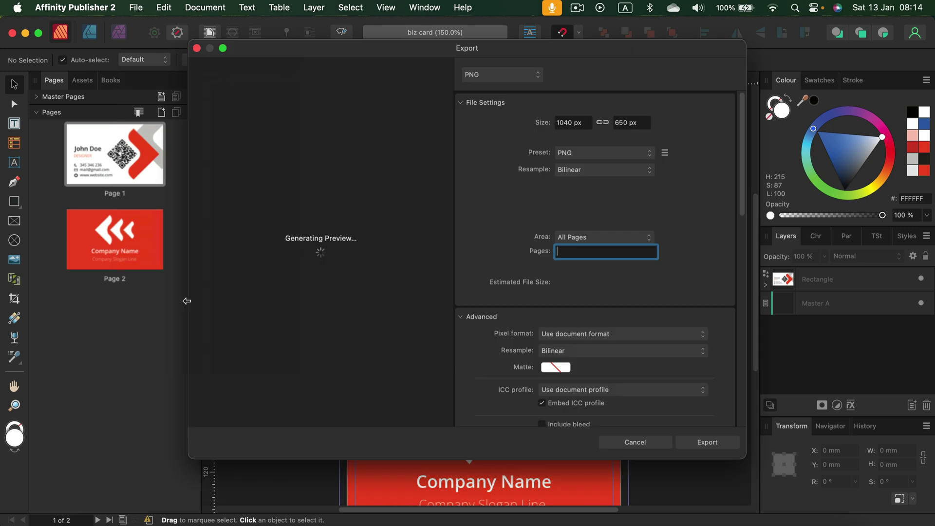
click(504, 75)
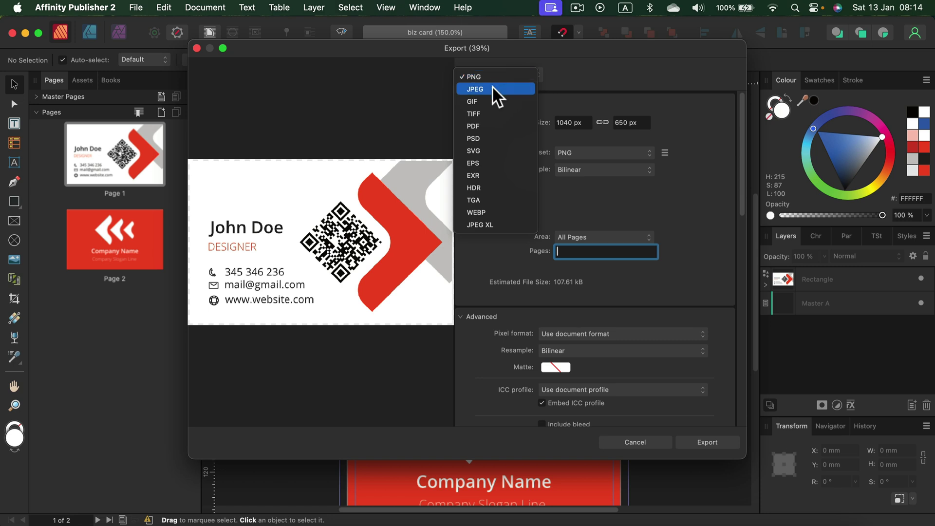
Export as PDF with the PDF (for print) preset, Include bleed on, and Area All Pages
click(488, 126)
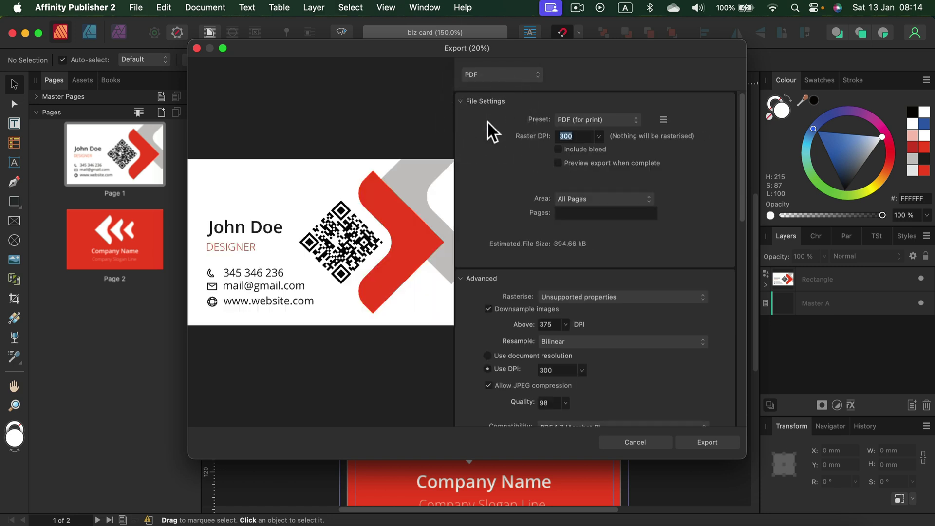
click(587, 118)
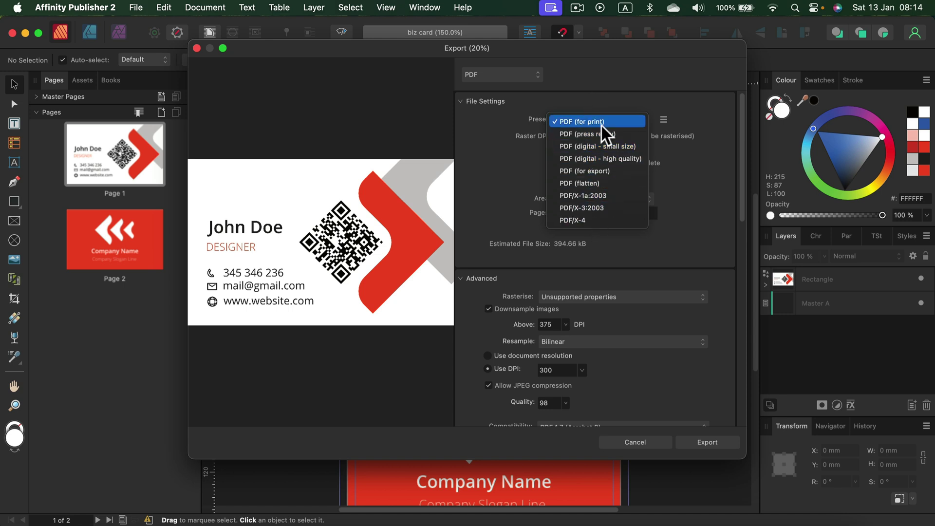
click(601, 125)
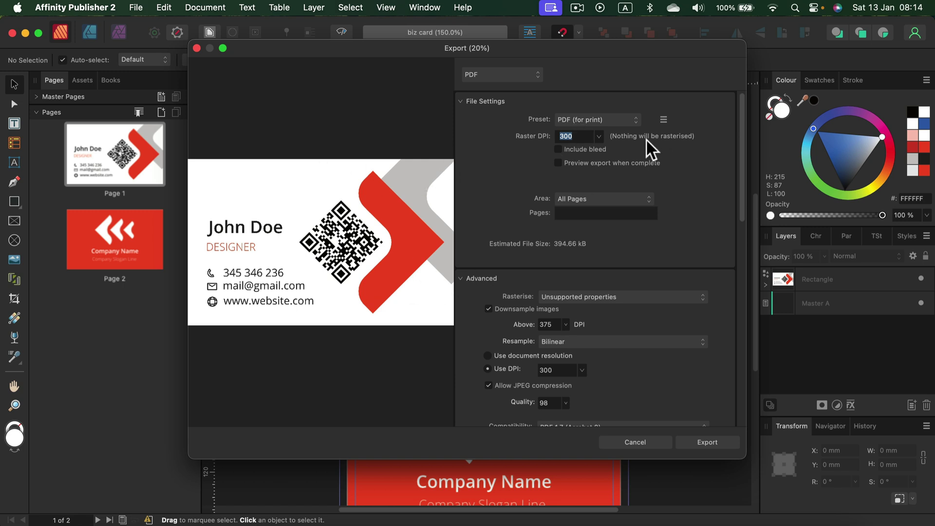
click(558, 149)
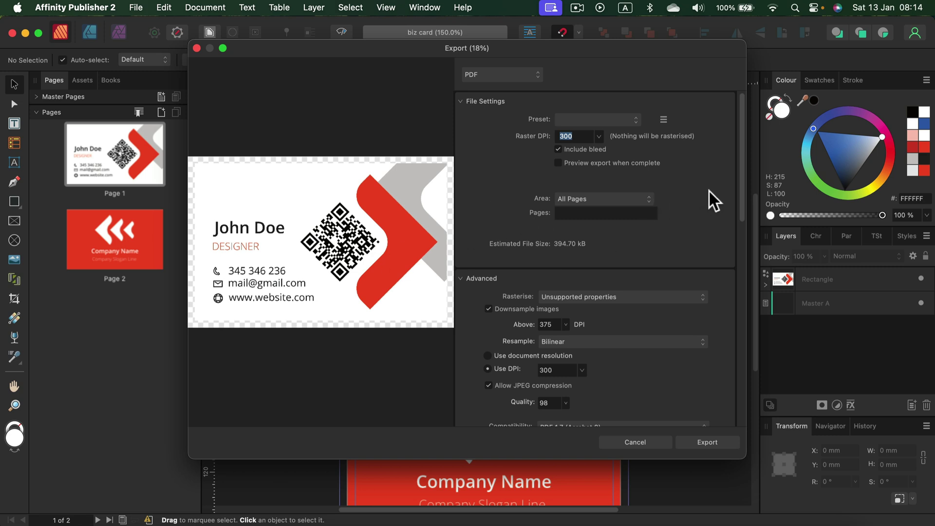
click(616, 198)
click(599, 202)
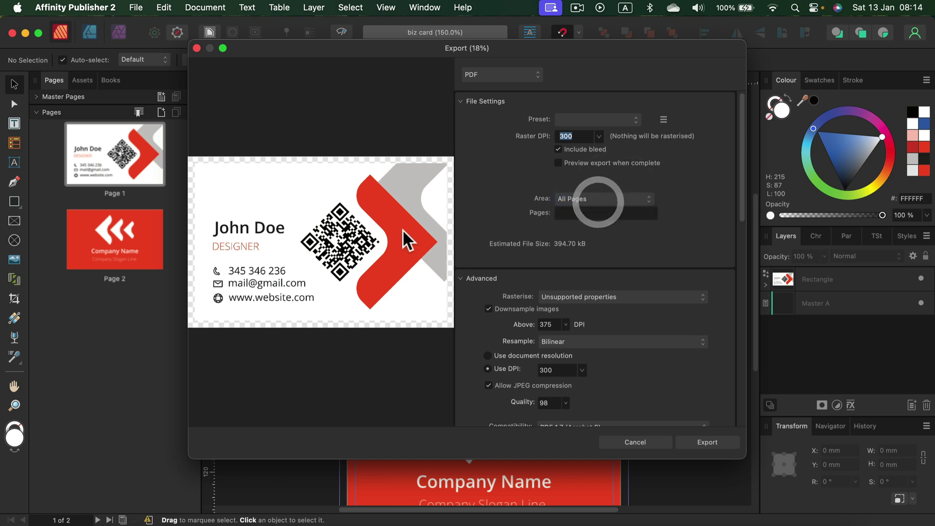
Scroll the export settings down to the Advanced section's Password Protection options
scroll(548, 214, down, 2)
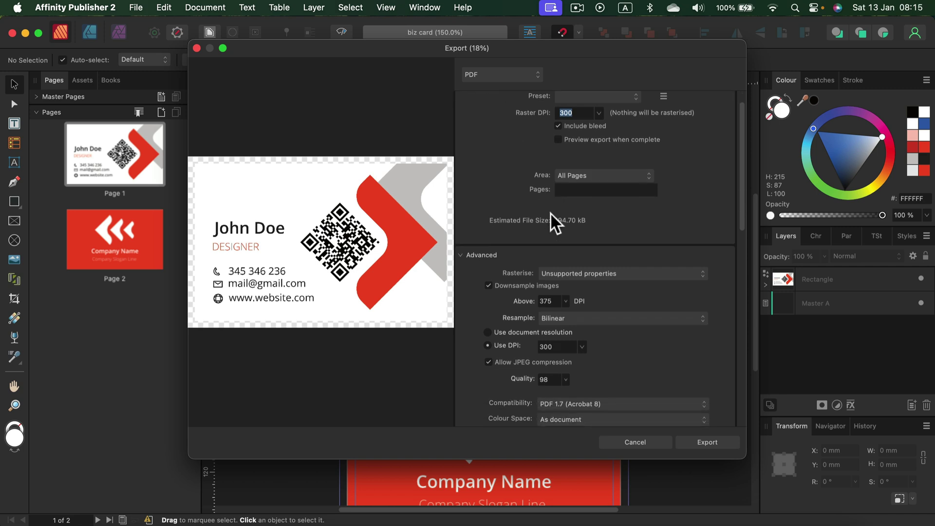
scroll(555, 219, down, 1)
scroll(600, 141, up, 2)
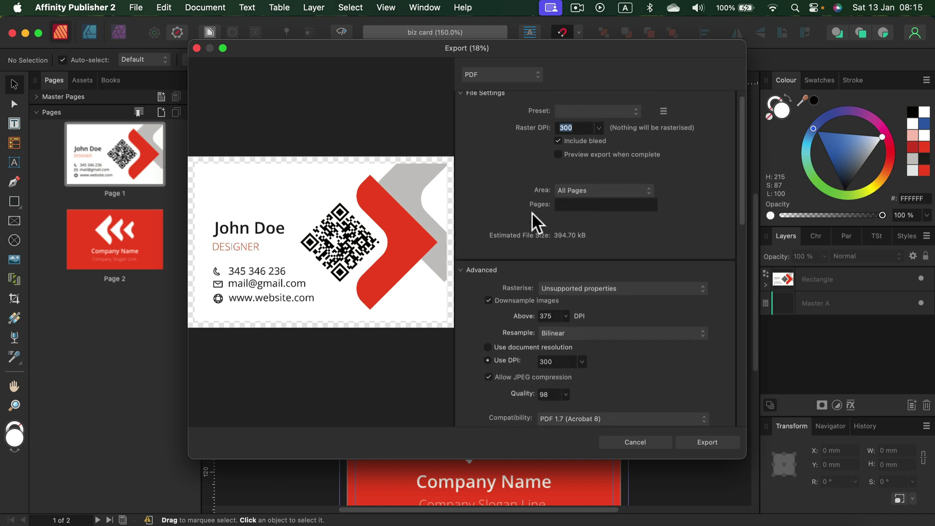
scroll(611, 273, down, 8)
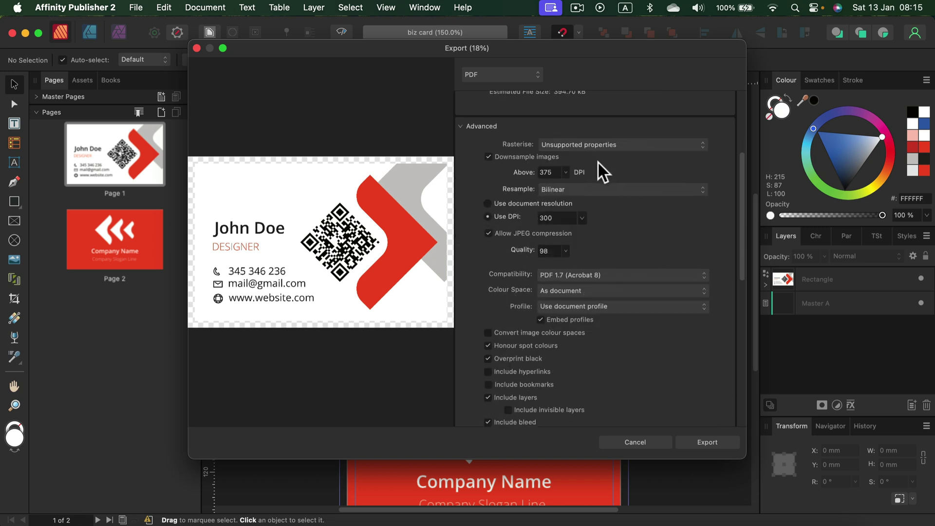
scroll(609, 267, down, 6)
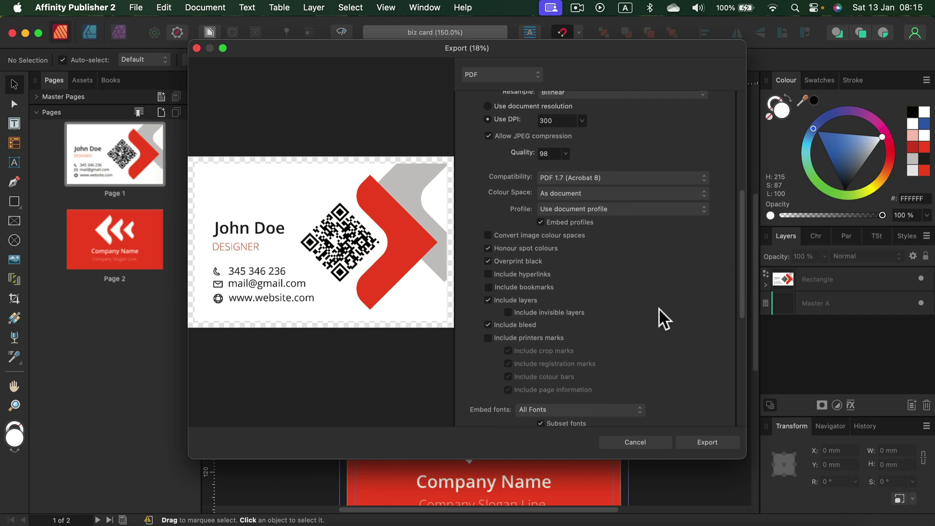
scroll(658, 308, down, 12)
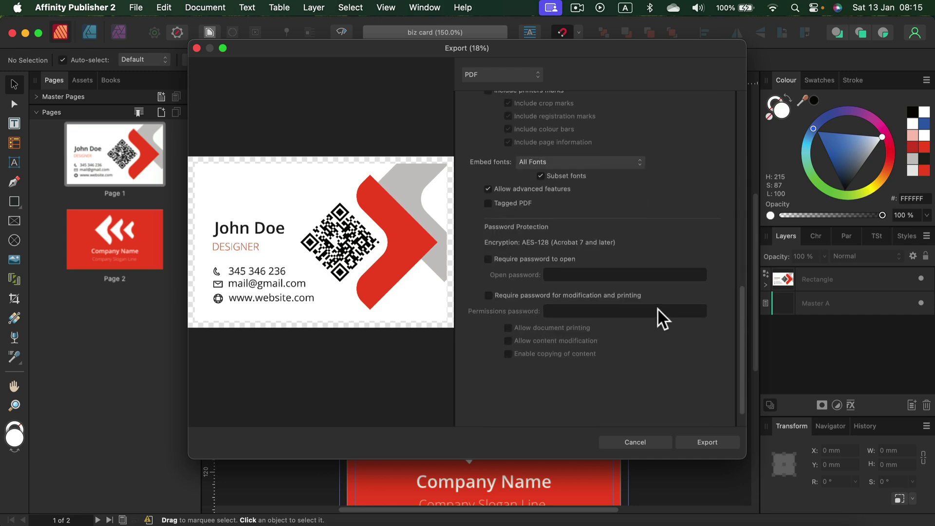
scroll(658, 309, up, 20)
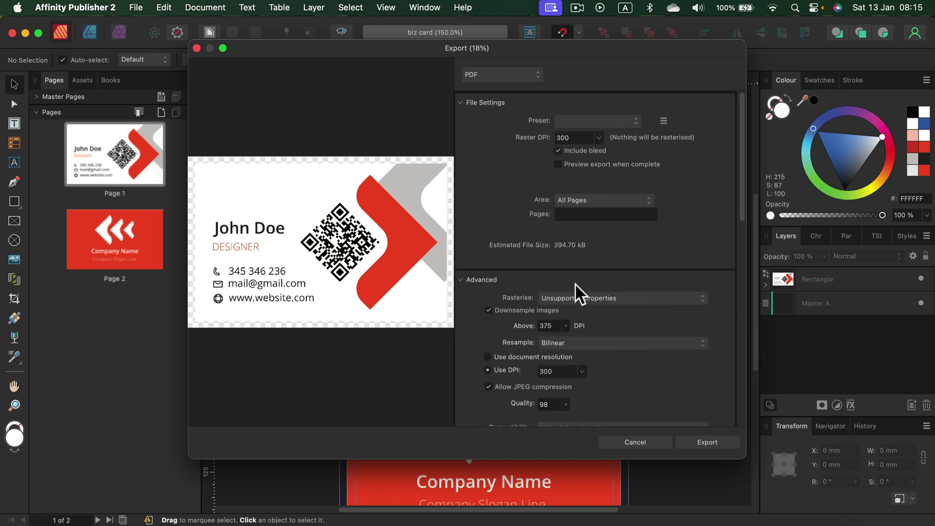
click(466, 279)
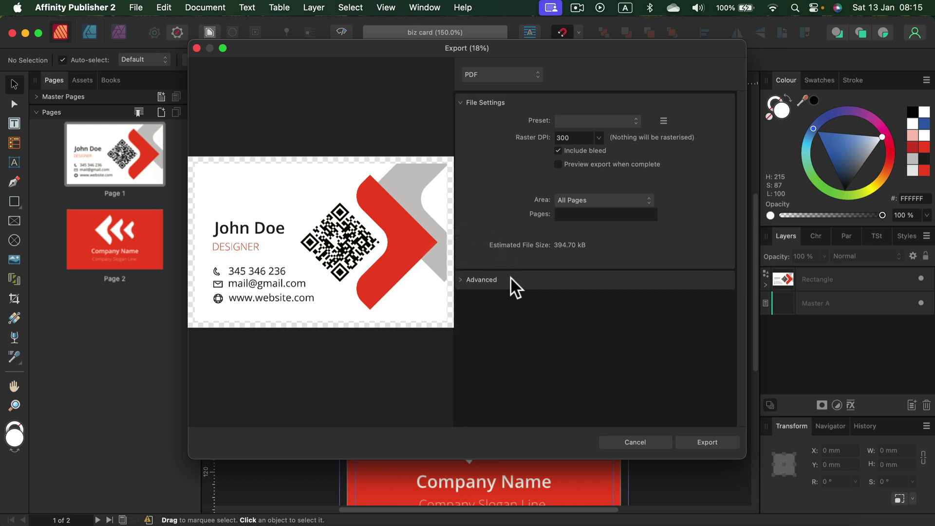
click(461, 280)
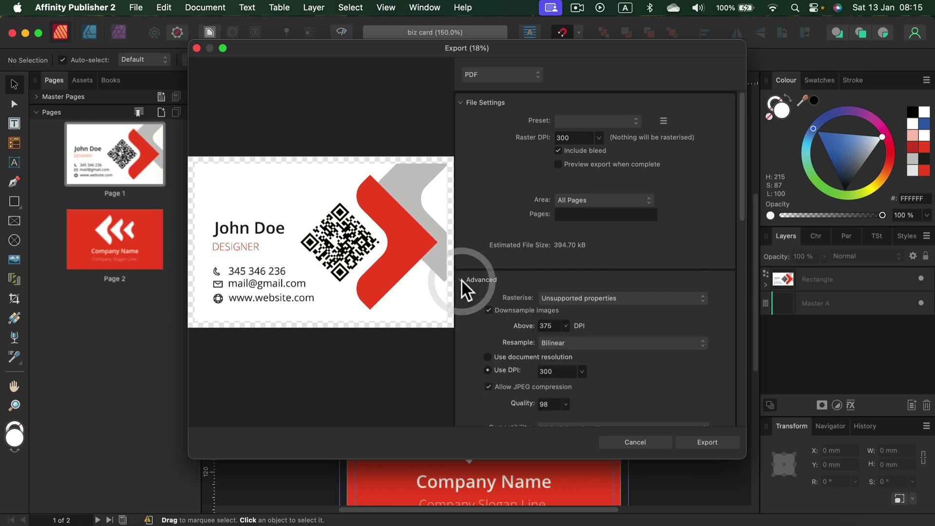
scroll(707, 341, down, 5)
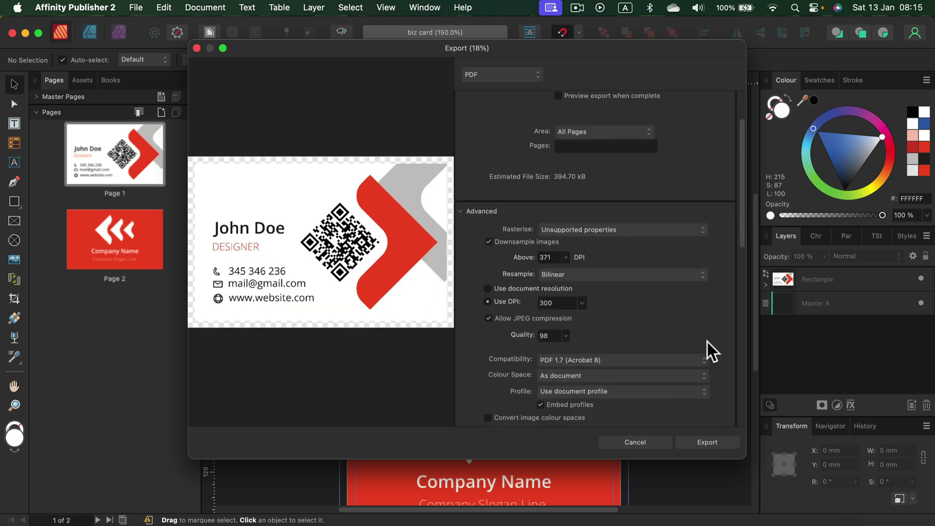
scroll(706, 343, down, 8)
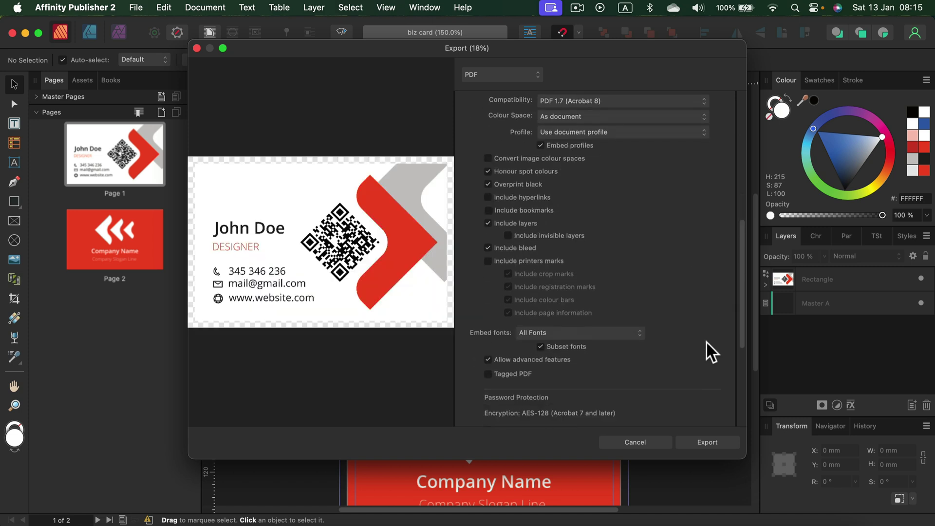
scroll(706, 342, down, 1)
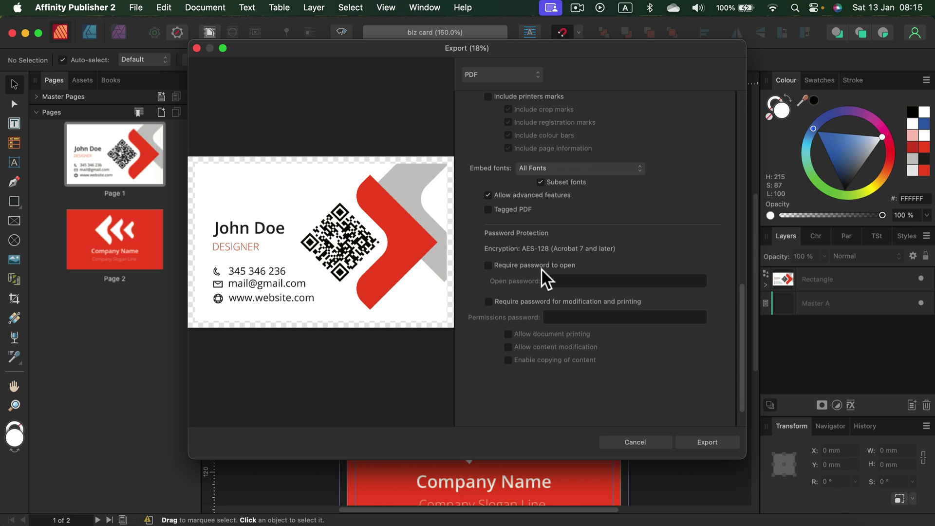
Require a password to open, enter the open password, and export biz card.pdf
click(489, 265)
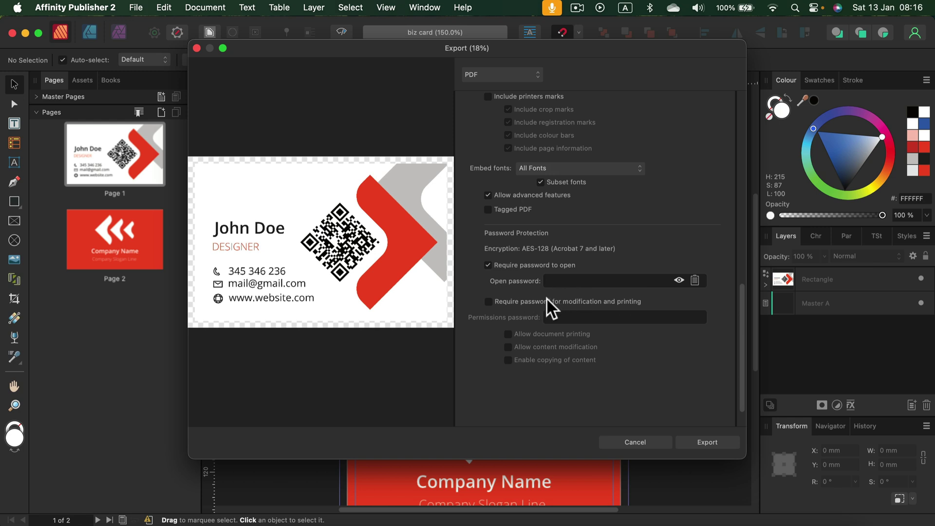
click(590, 284)
text(a)
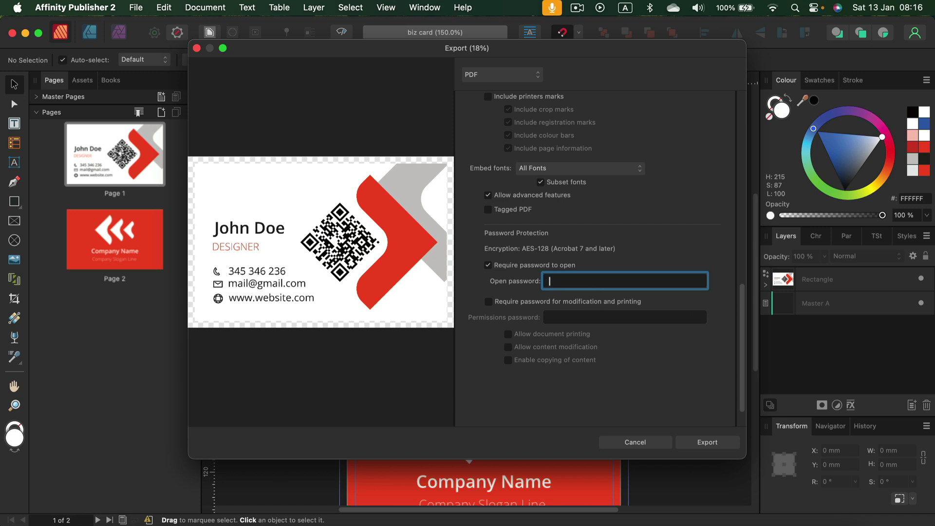
text(bcdef)
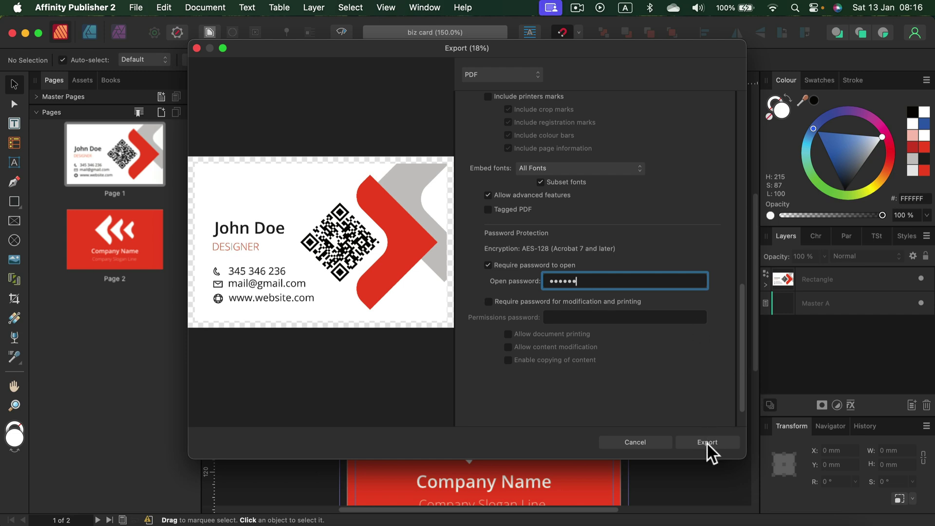
click(706, 442)
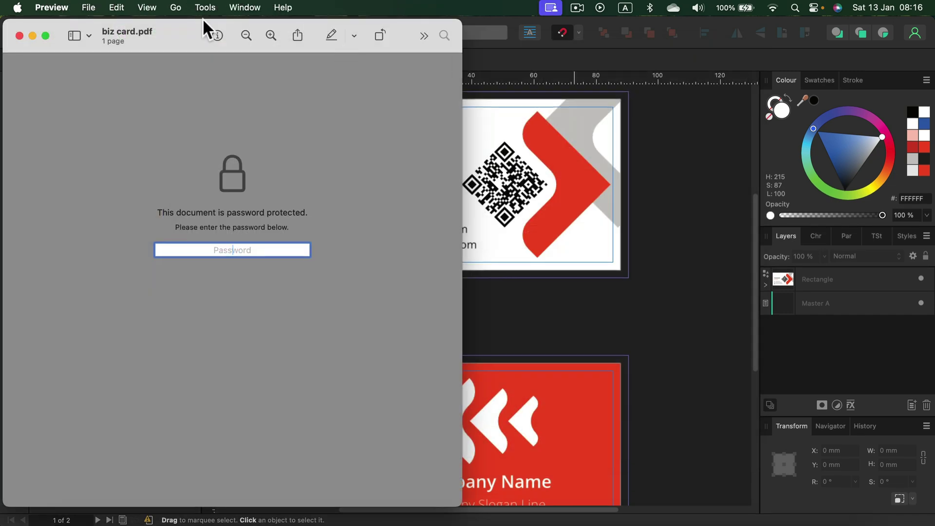
drag(203, 24, 404, 29)
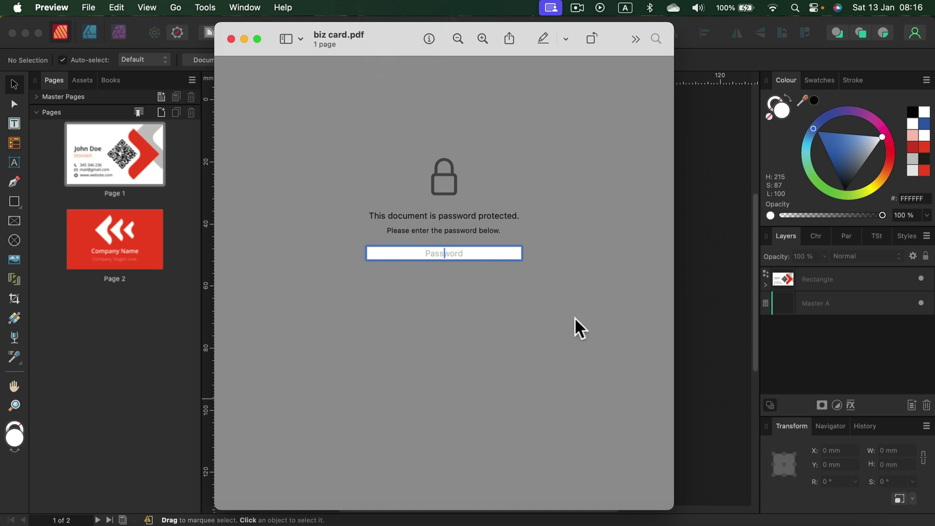
Enter the password to unlock biz card.pdf, then scroll through both card pages
text(abcdef)
key(Return)
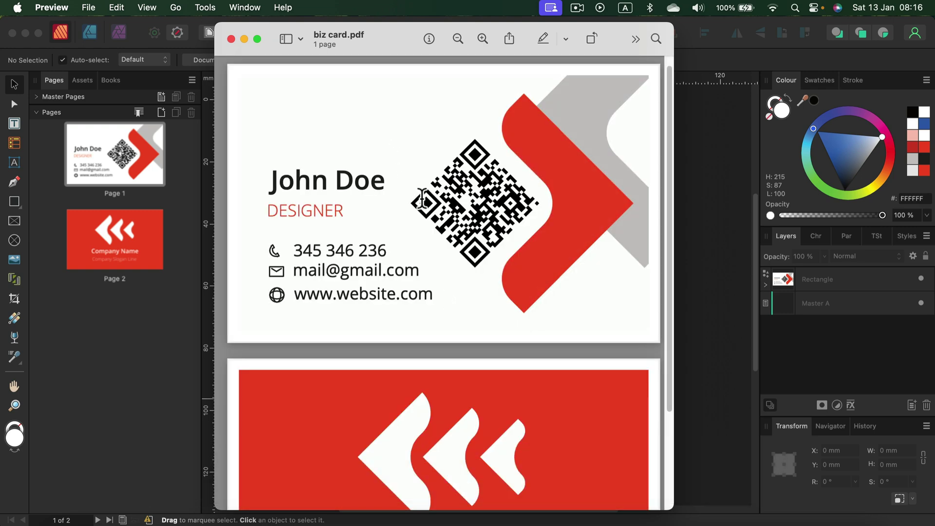
scroll(530, 204, down, 5)
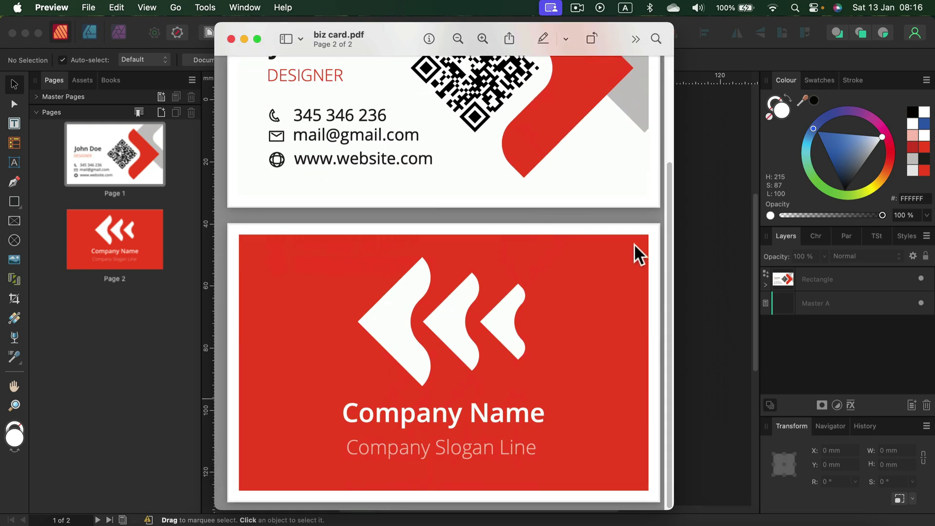
scroll(592, 241, up, 5)
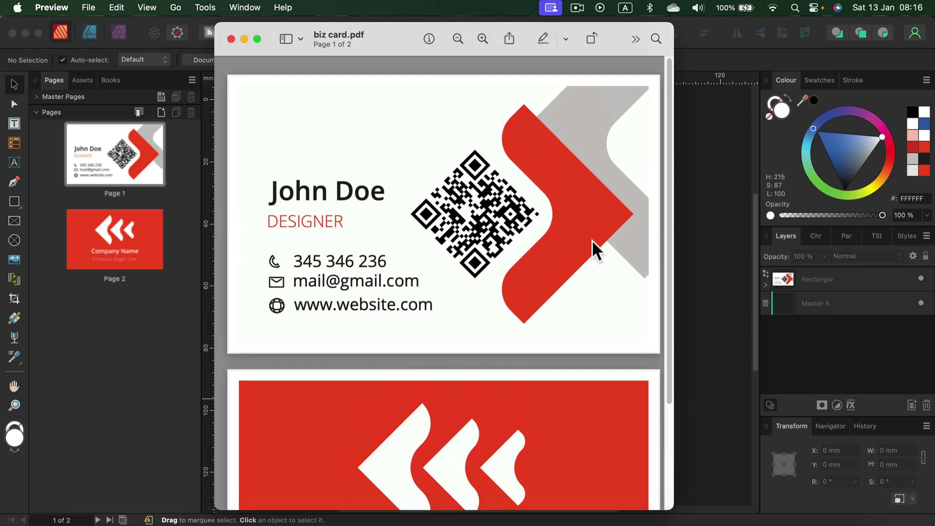
scroll(591, 298, down, 5)
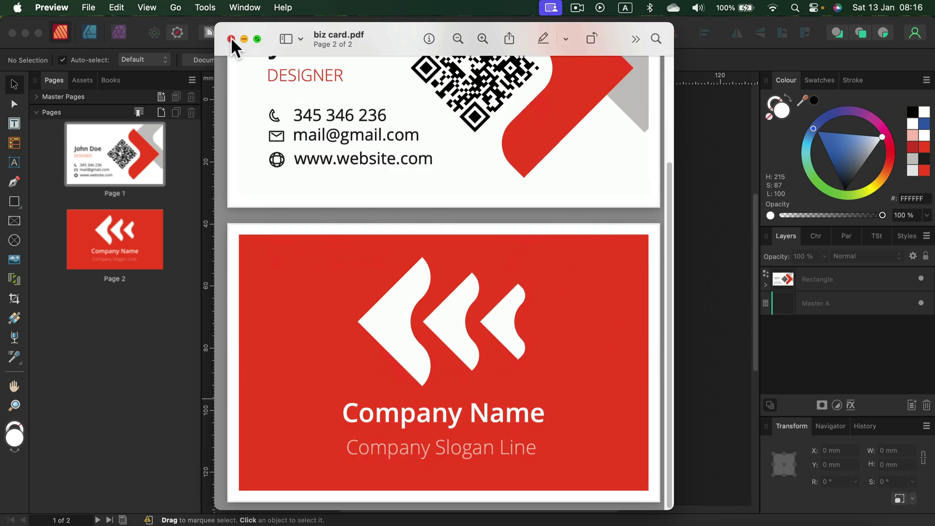
Close the Preview window to return to the biz card document
click(231, 38)
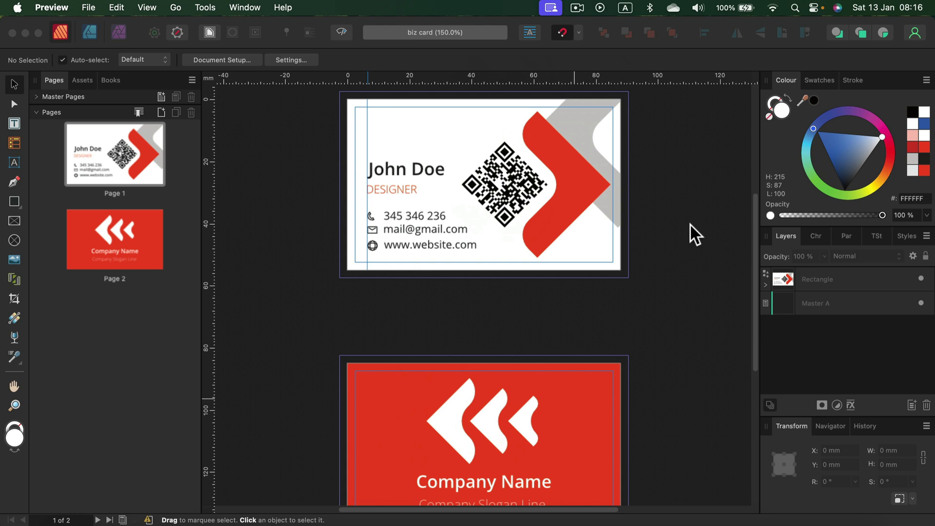